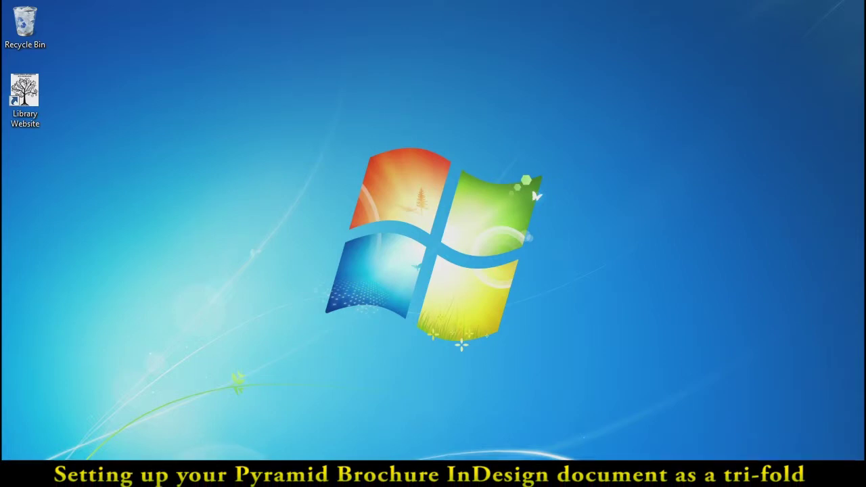
Step: Open the Windows Start menu and show the All Programs list
key(super)
click(54, 412)
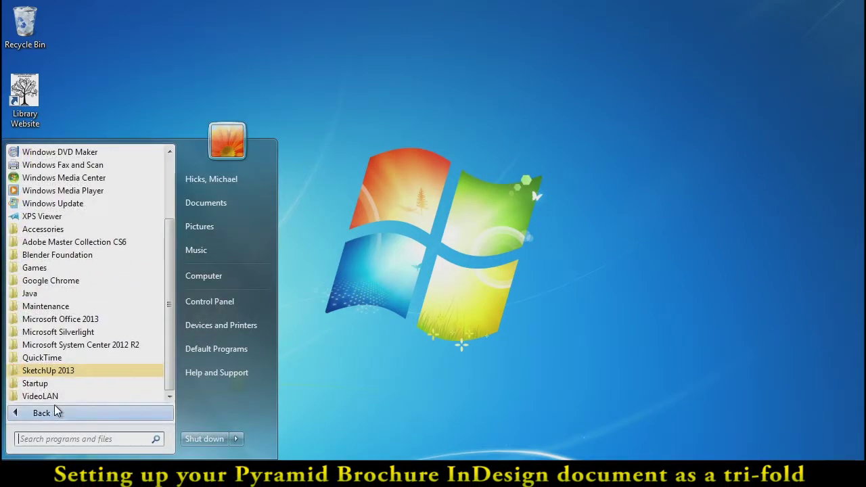
Step: Launch Adobe InDesign CS6 from the Adobe Master Collection CS6 folder and start a new document
click(74, 242)
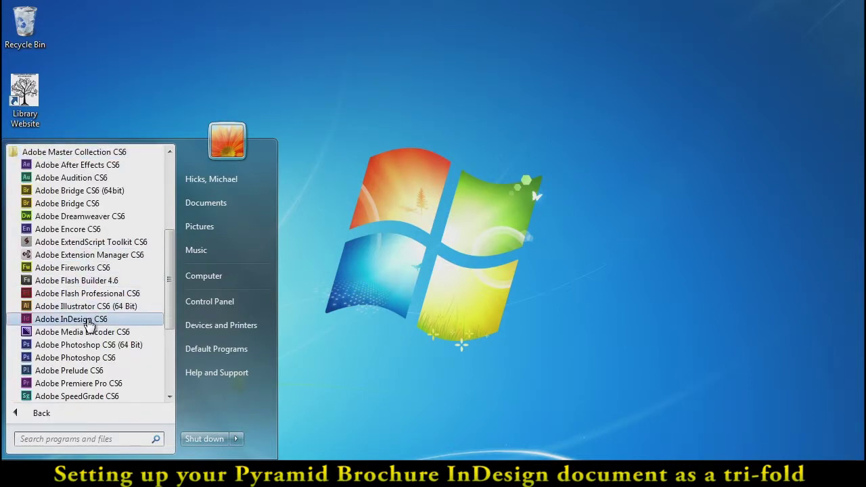
click(71, 318)
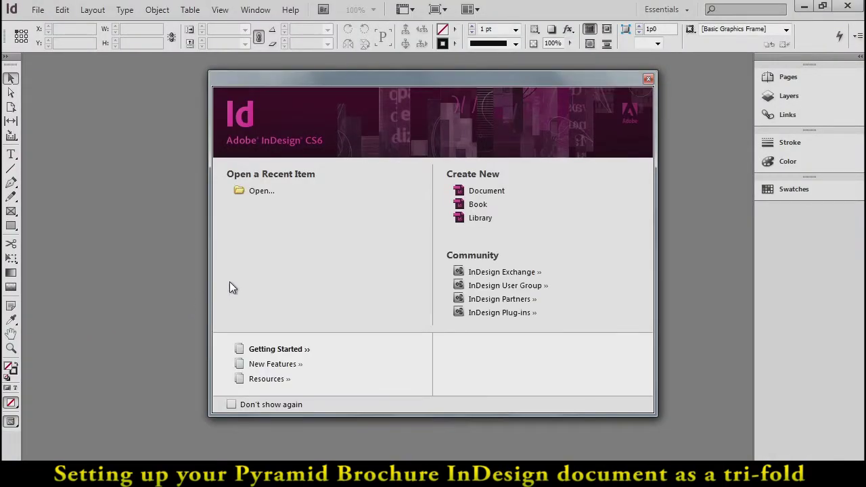
click(474, 192)
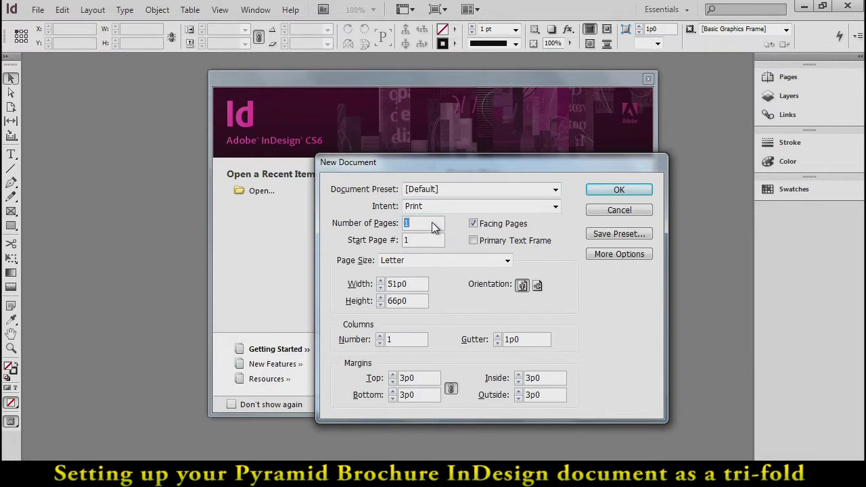
Step: Turn off Facing Pages, switch to landscape orientation, and raise the columns to 2
click(474, 223)
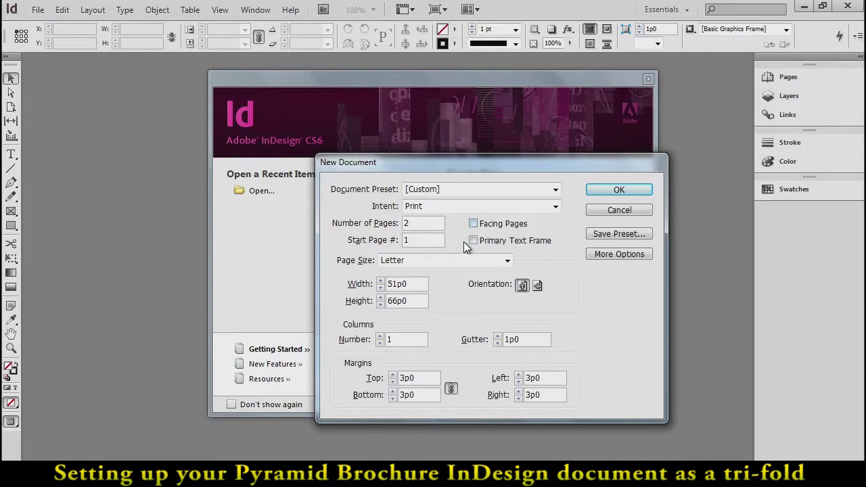
click(538, 286)
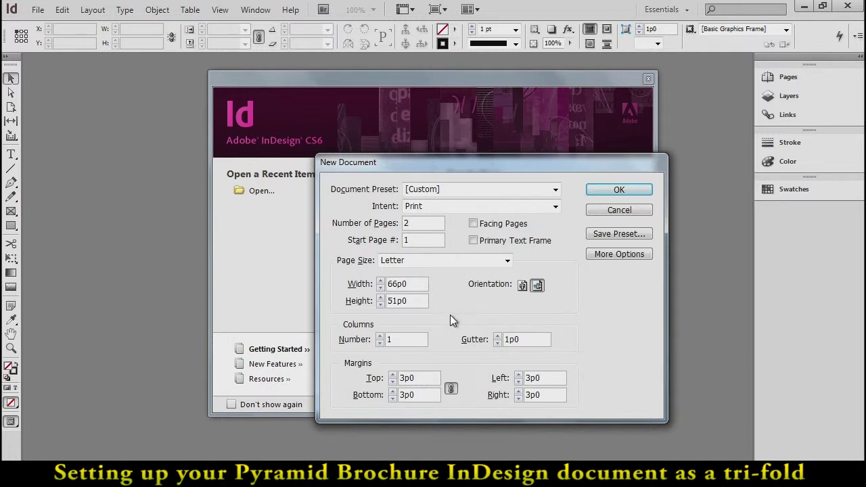
click(380, 336)
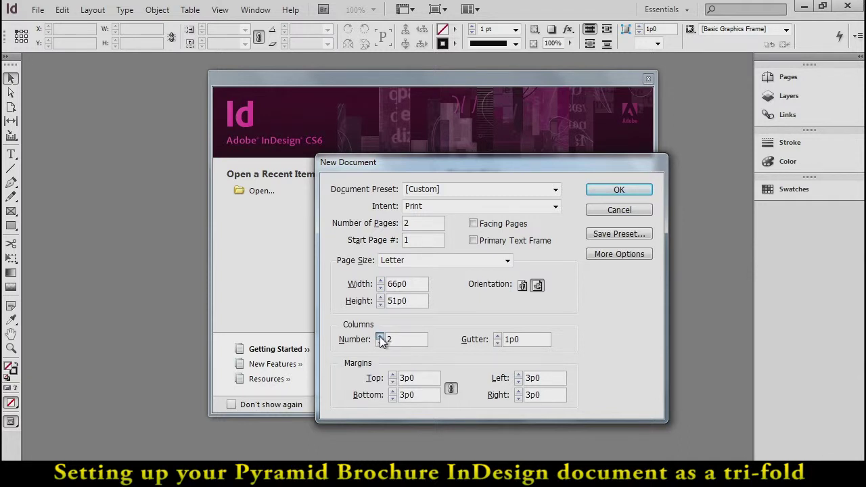
Step: Set 3 columns, a 0.25in gutter and 0.25in linked margins, then create the document
click(380, 336)
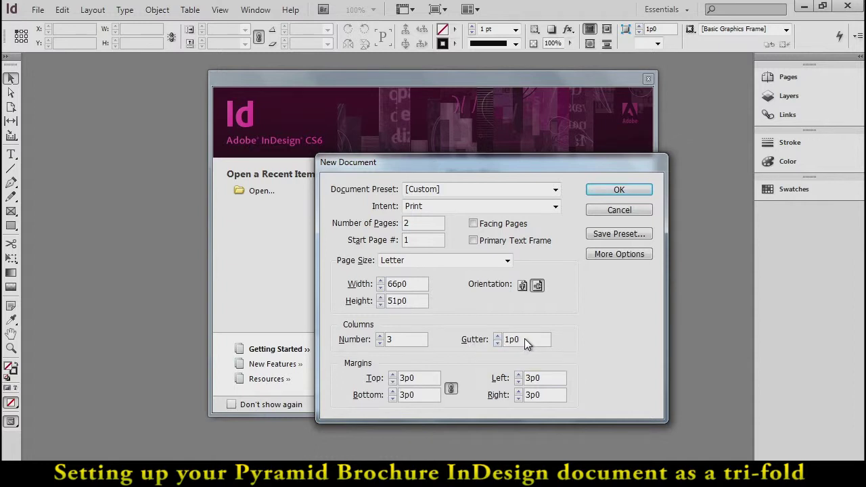
drag(528, 339, 507, 340)
text(.2)
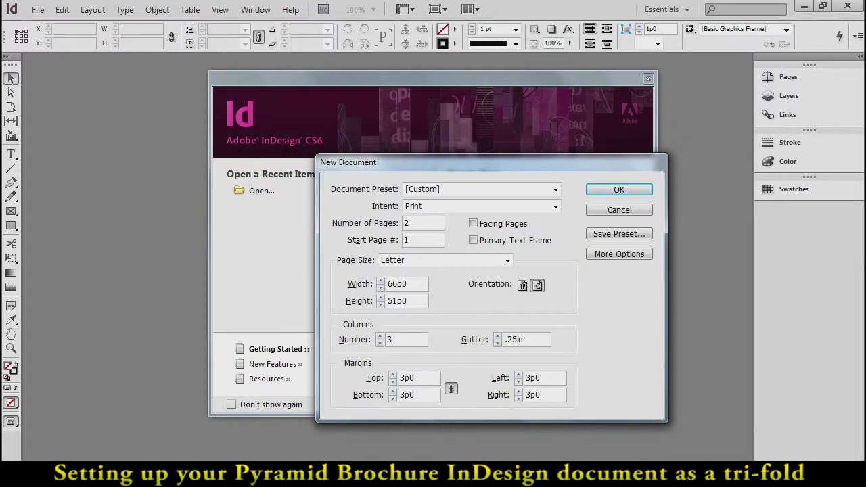
text(5in)
key(Tab)
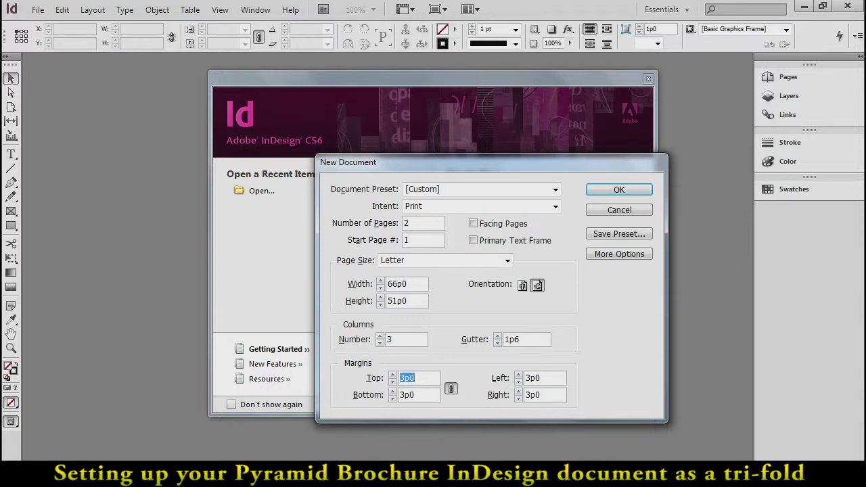
text(.25in)
key(Tab)
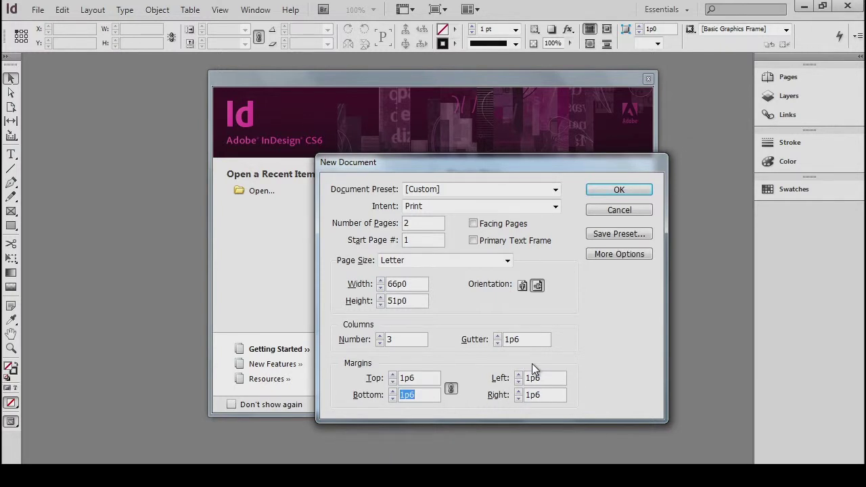
click(616, 190)
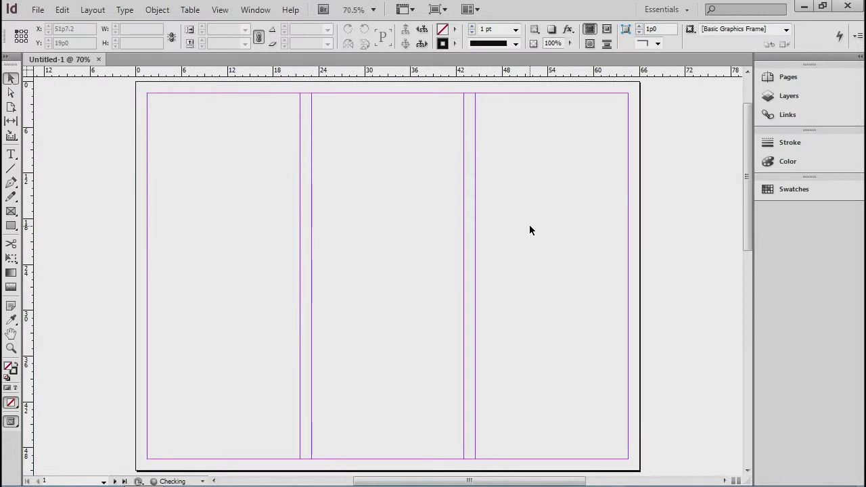
scroll(529, 225, down, 5)
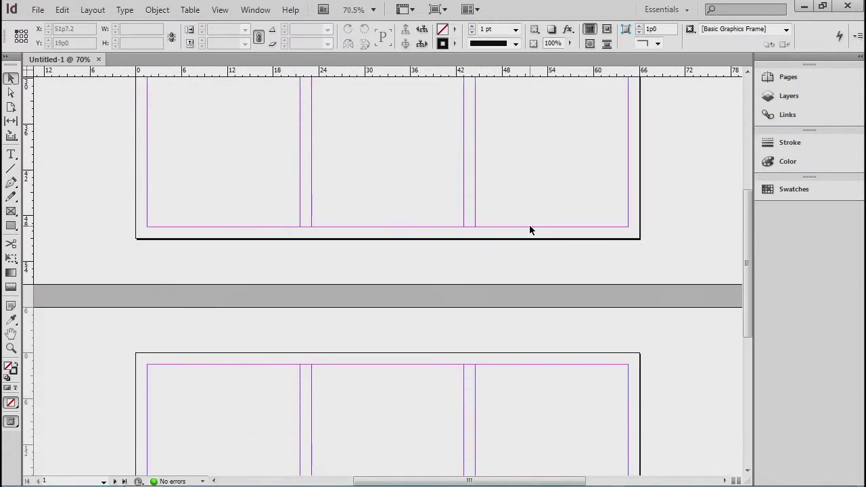
scroll(529, 230, down, 4)
scroll(530, 230, up, 10)
scroll(529, 230, up, 5)
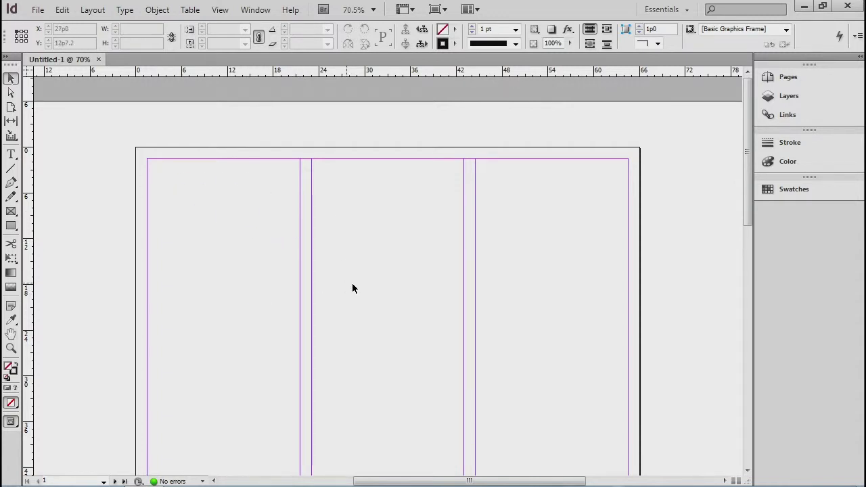
click(12, 155)
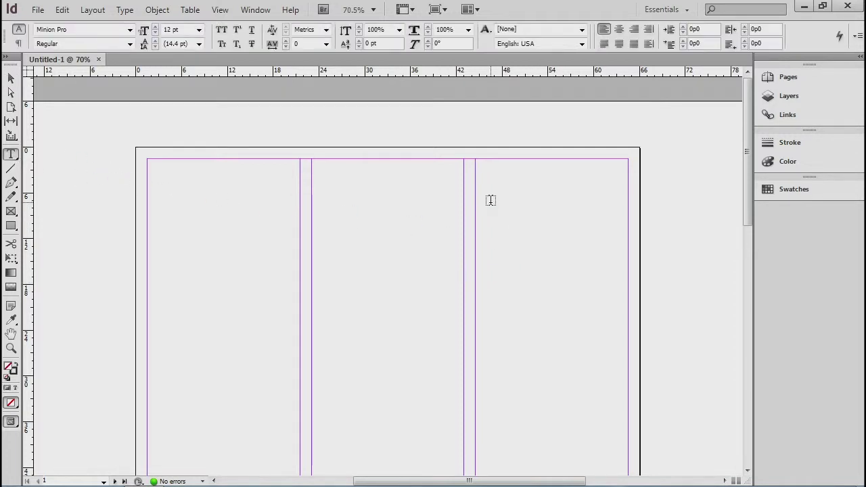
Step: Add 'Front' at 44 pt in the right column, then draw an empty middle-column frame
drag(490, 200, 614, 277)
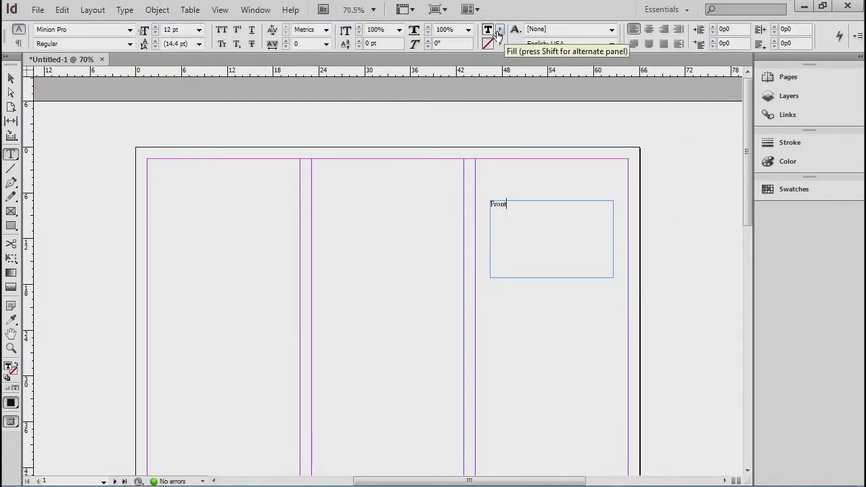
click(156, 26)
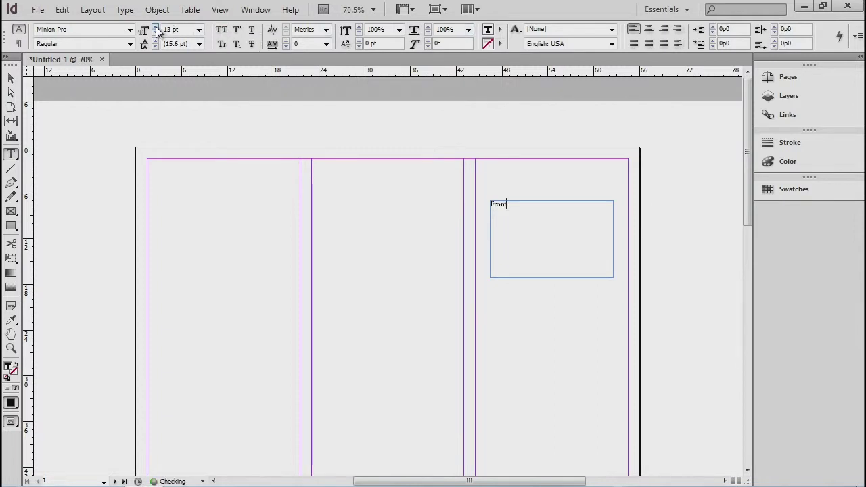
drag(548, 212, 431, 198)
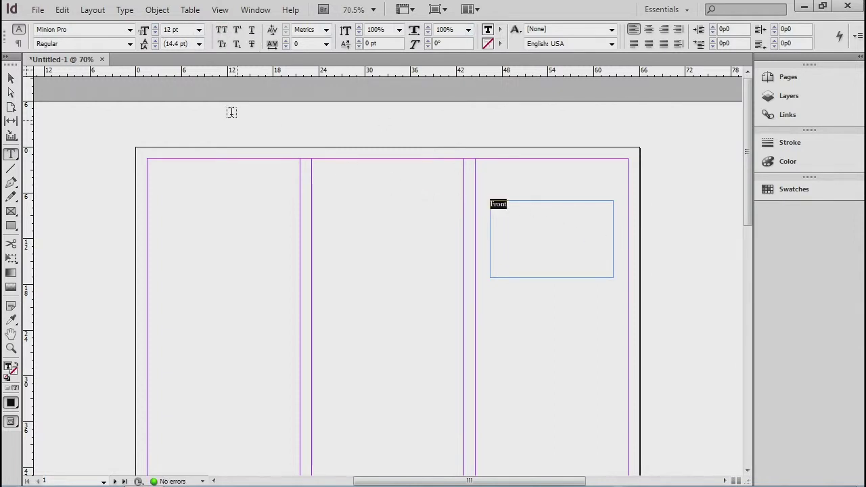
click(156, 28)
click(155, 27)
click(155, 27)
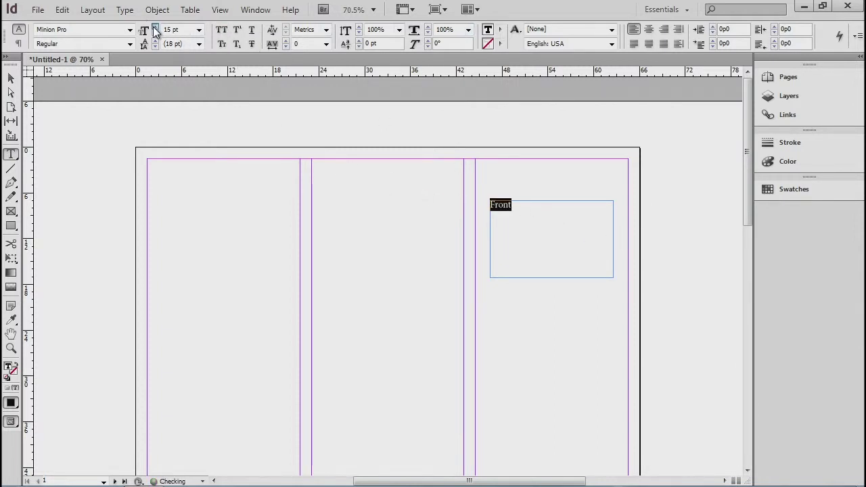
click(155, 27)
click(155, 27)
click(155, 27)
click(155, 27)
click(154, 27)
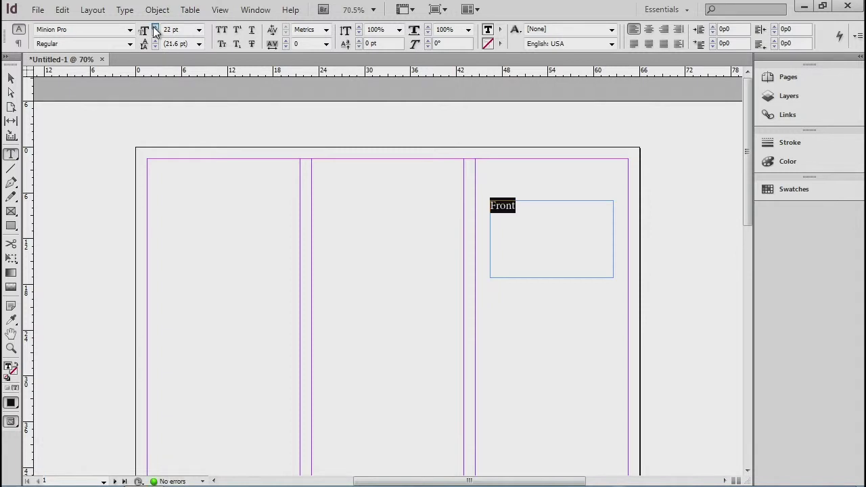
double_click(155, 27)
click(155, 27)
double_click(155, 27)
double_click(155, 27)
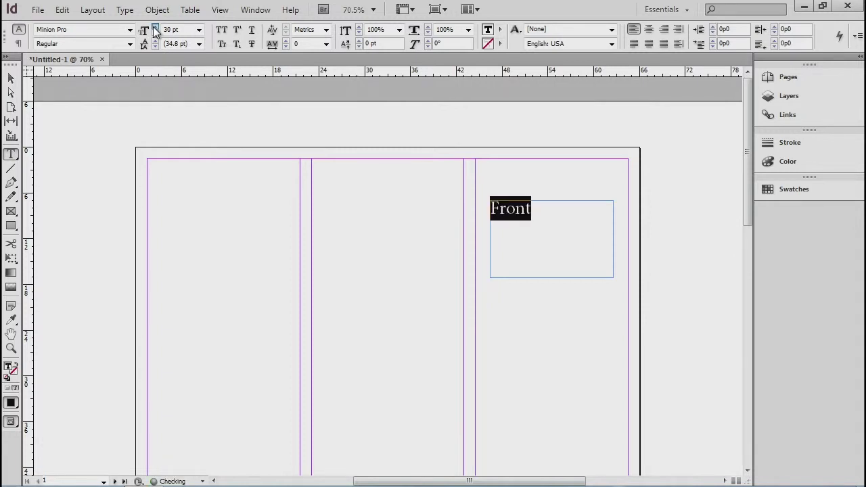
double_click(155, 27)
double_click(155, 28)
click(155, 27)
double_click(155, 27)
click(155, 28)
double_click(155, 27)
double_click(155, 28)
double_click(155, 28)
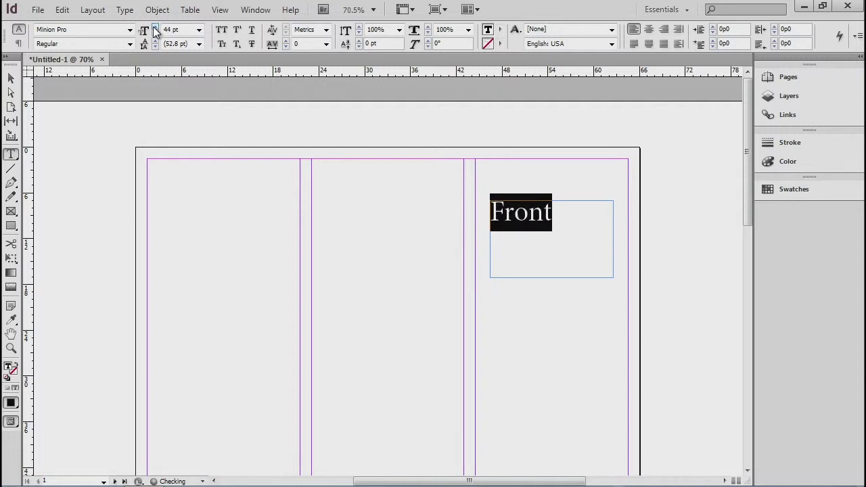
click(298, 220)
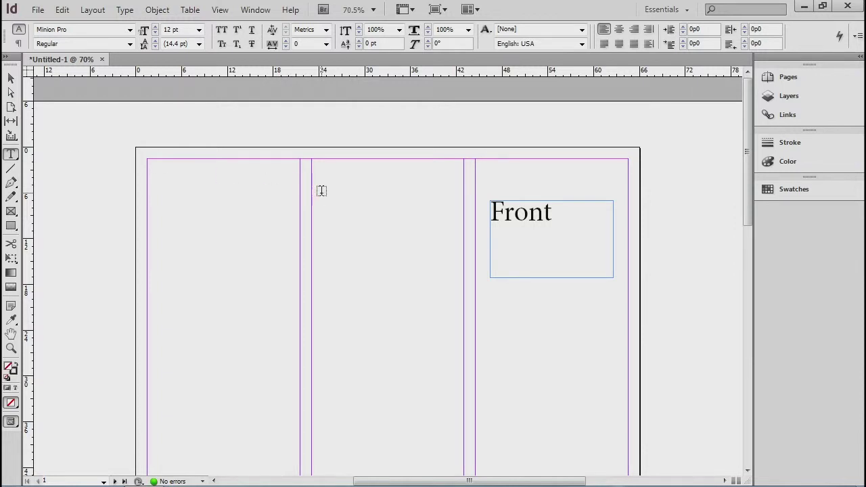
drag(321, 192, 449, 278)
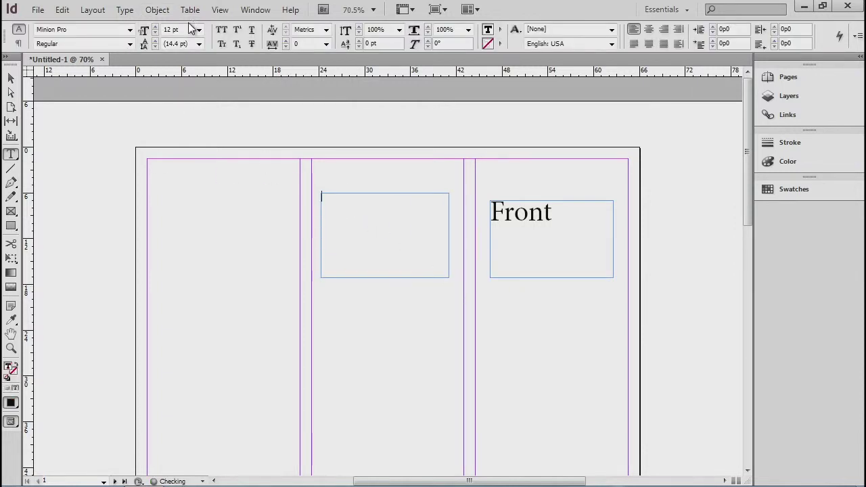
Step: Type 'Back' at 36 pt in the middle-column frame
click(199, 30)
click(178, 146)
text(Back)
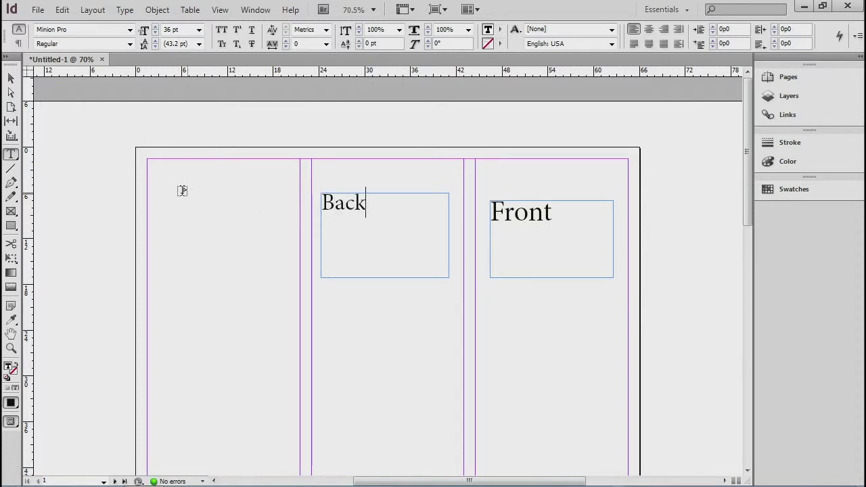
Step: Add a 'Fold' text frame in the left column and set it to 60 pt
drag(158, 187, 291, 276)
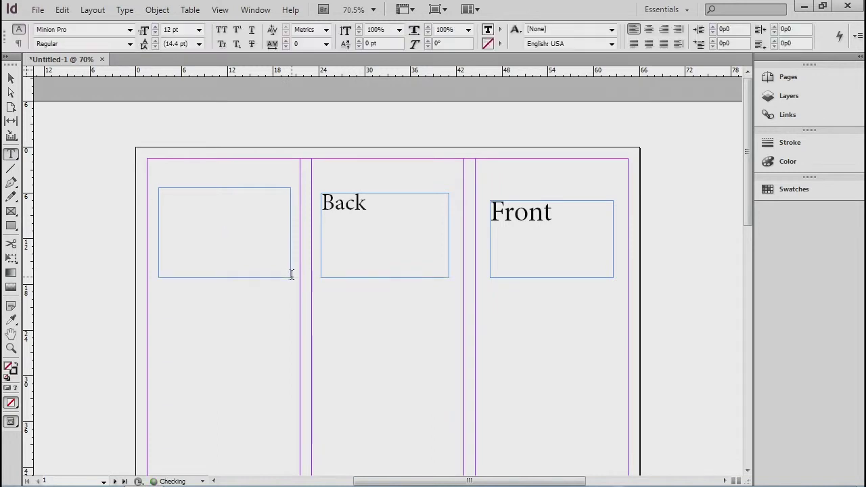
text(FO)
key(BackSpace)
key(BackSpace)
key(ctrl+a)
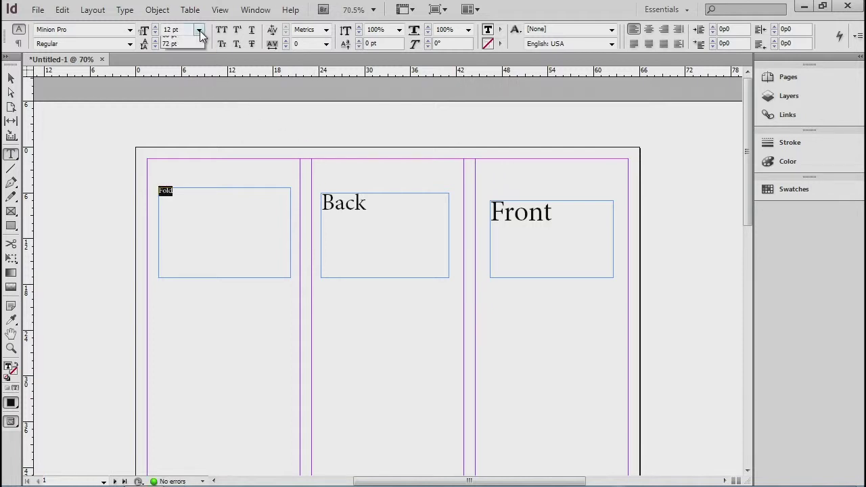
click(198, 30)
click(186, 159)
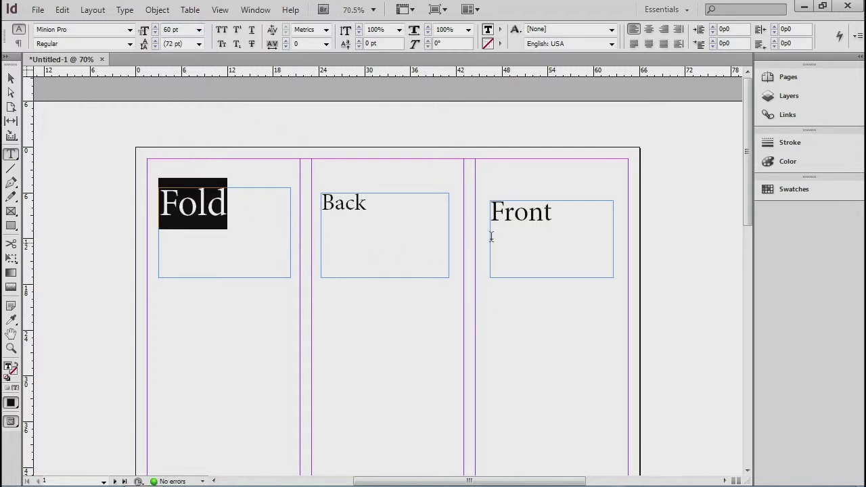
Step: Add a 'Left' heading at 48 pt in page 2's left panel
scroll(544, 271, down, 10)
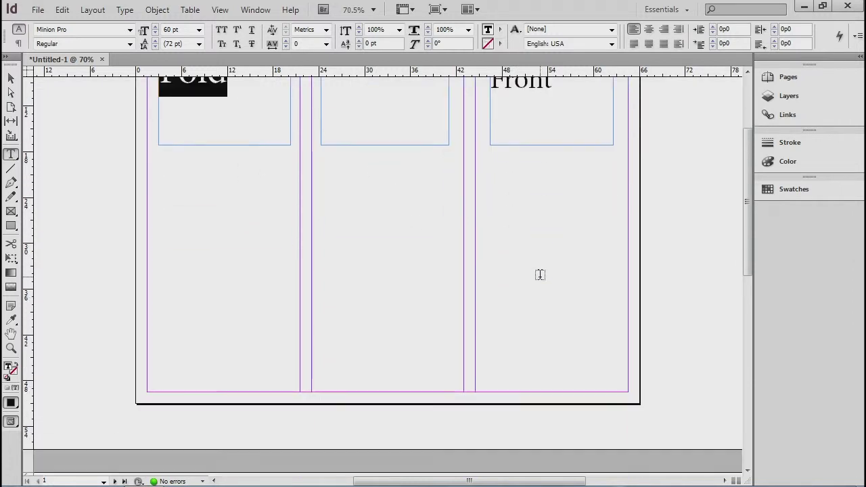
scroll(539, 275, down, 6)
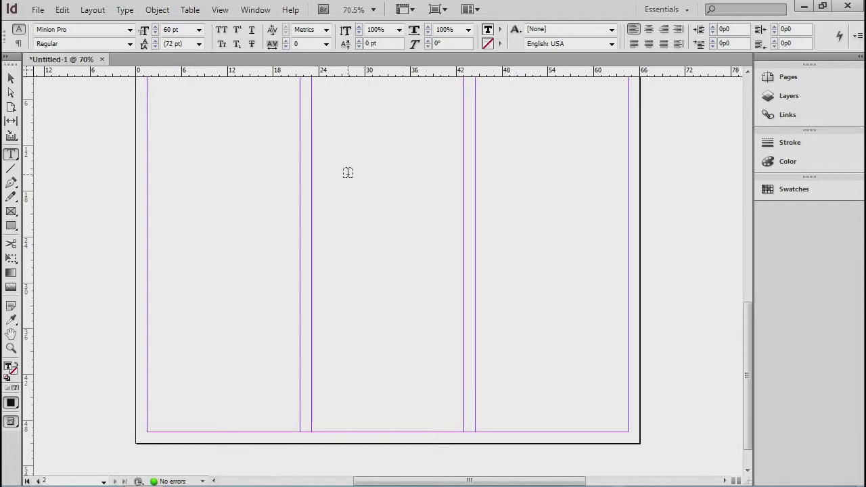
scroll(348, 172, up, 1)
drag(158, 134, 294, 226)
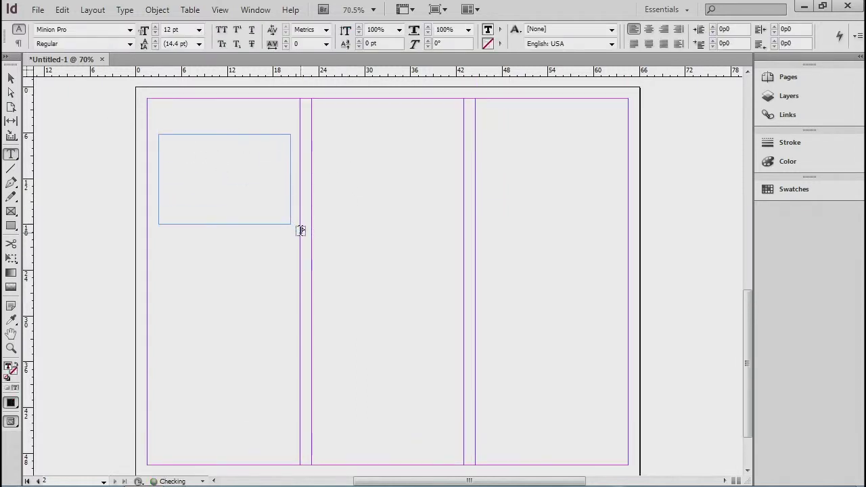
text(Left)
key(ctrl+a)
click(199, 30)
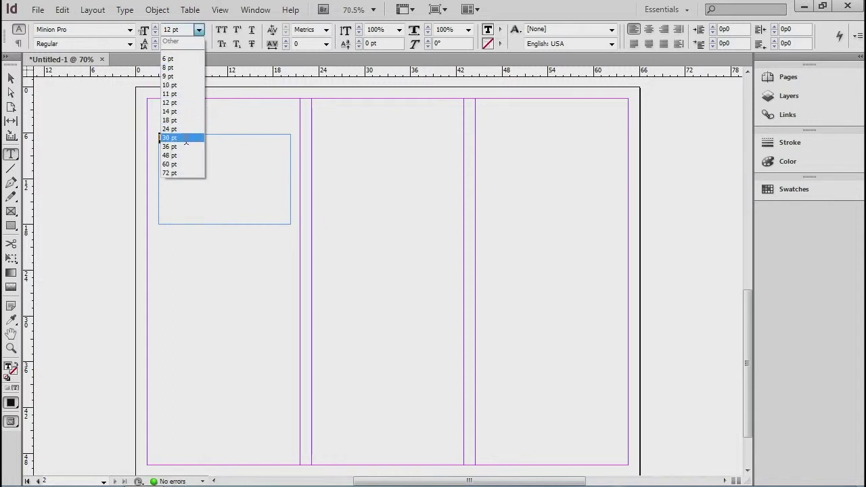
click(179, 155)
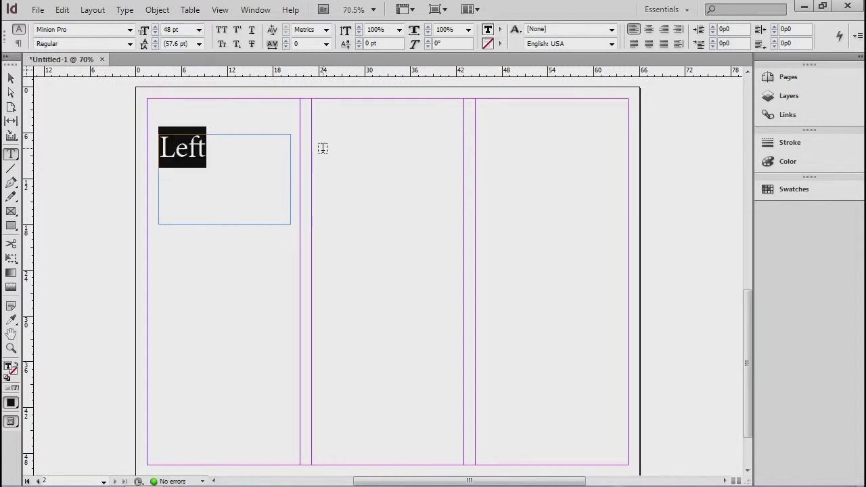
Step: Add a 'Middle' heading at 60 pt in page 2's middle panel
drag(325, 188, 455, 281)
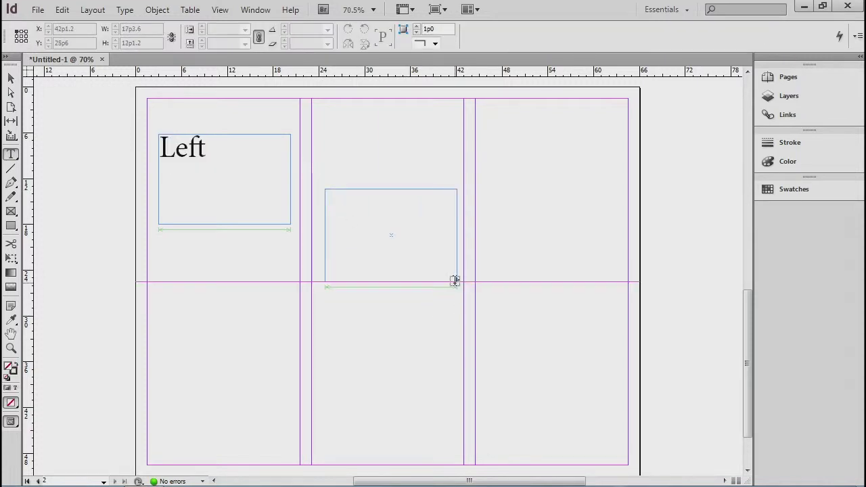
text(Middle)
key(ctrl+a)
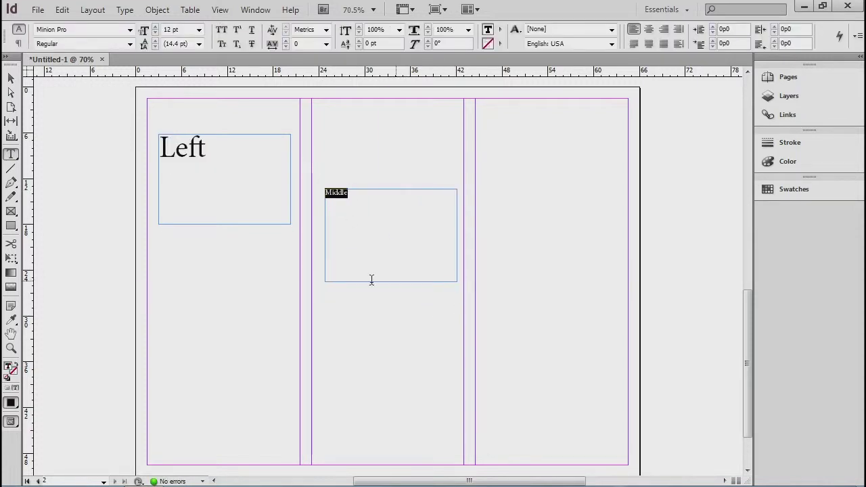
click(198, 32)
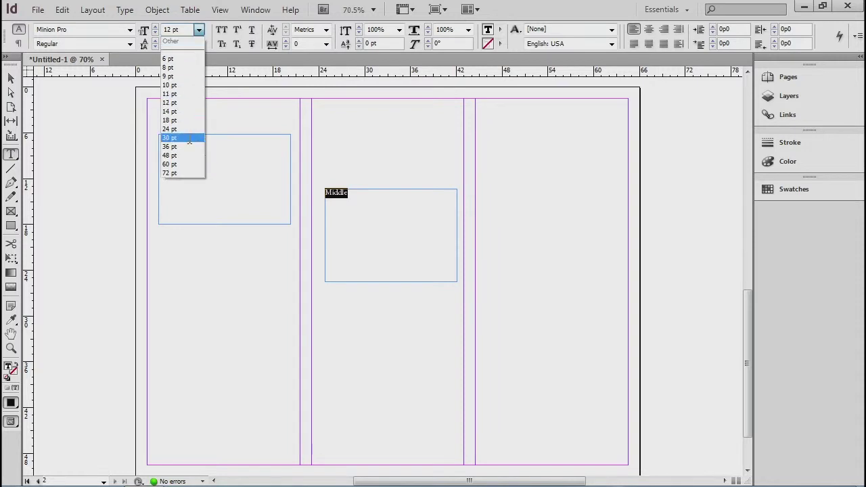
click(182, 157)
click(494, 163)
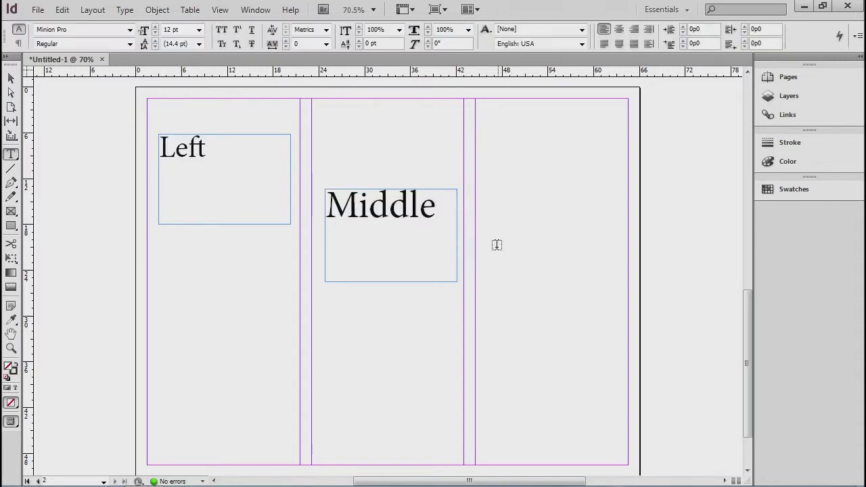
Step: Add a 'Right' heading at 48 pt in the right panel, then zoom out to show both pages
drag(488, 130, 615, 214)
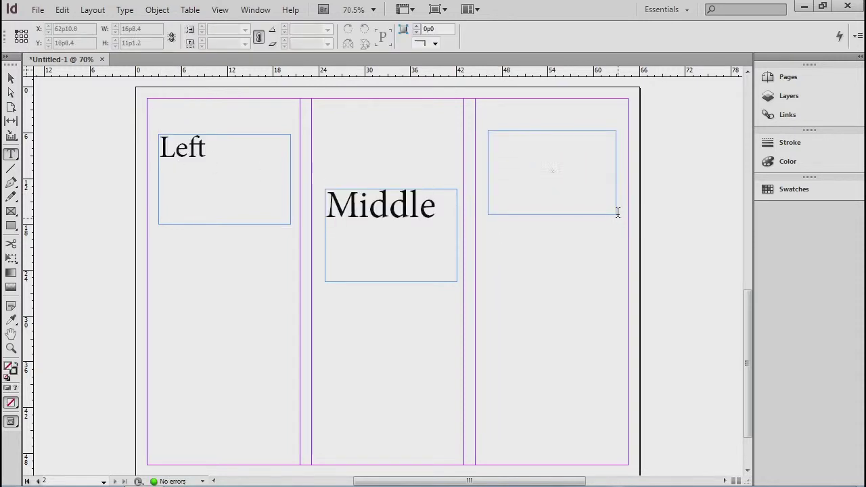
text(Right)
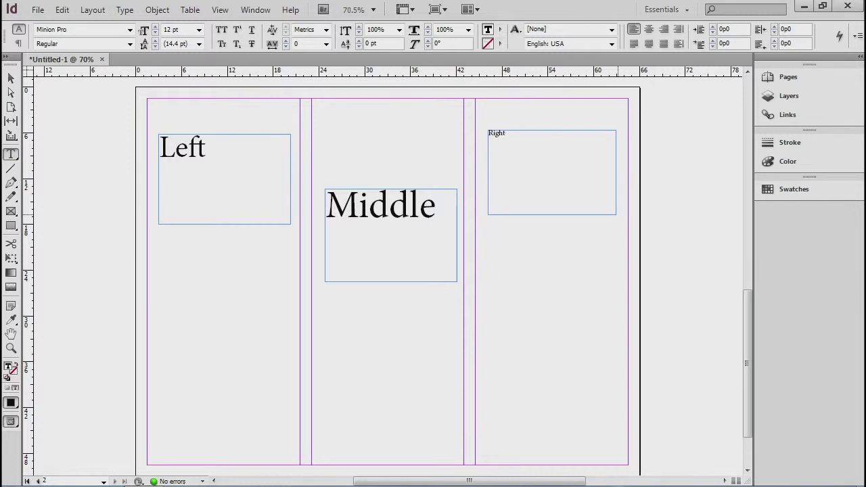
key(ctrl+a)
click(199, 30)
click(180, 156)
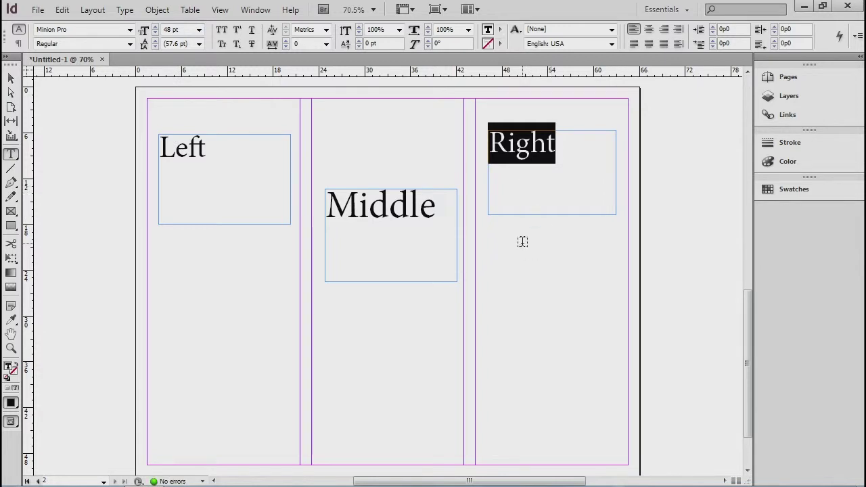
scroll(521, 246, right, 3)
scroll(521, 246, left, 4)
ctrl+click(495, 244)
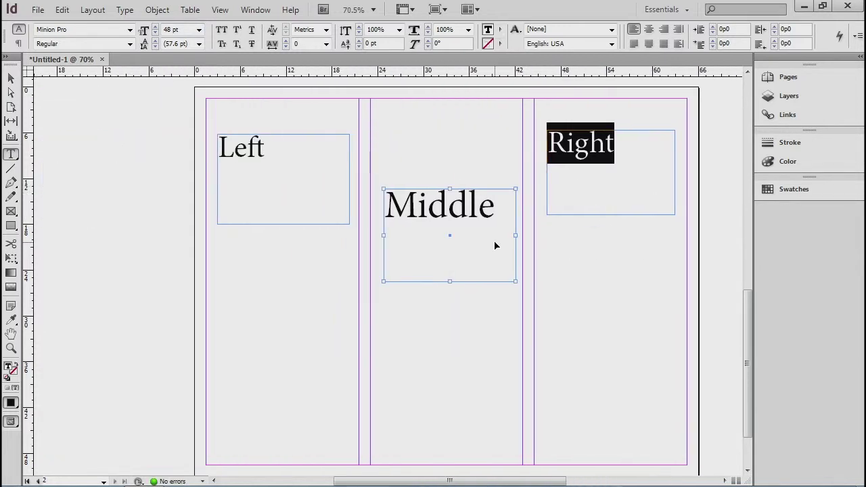
key(ctrl+minus)
key(ctrl+minus)
key(ctrl+minus)
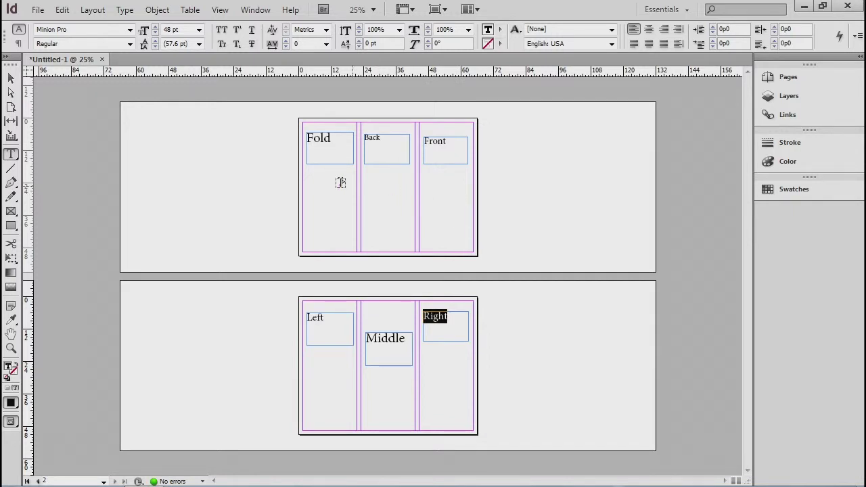
Step: Draw an empty text frame below the 'Fold' heading in page 1's left column
drag(308, 177, 352, 245)
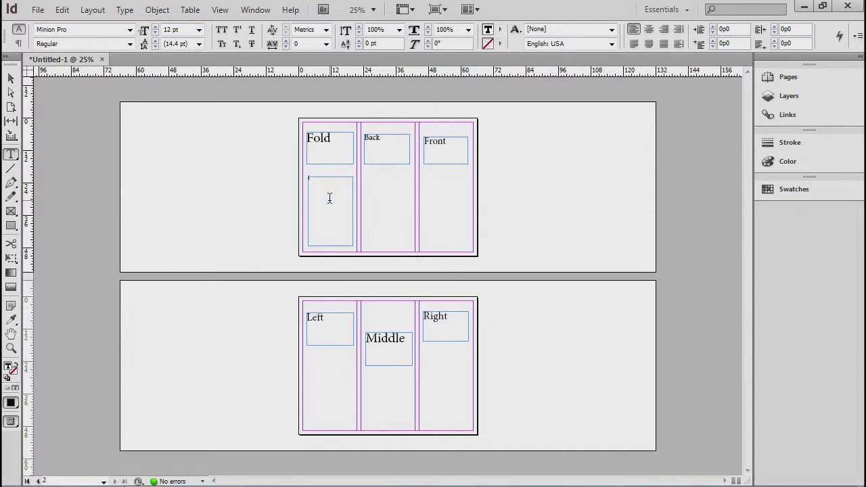
Step: Save As '141007 Pyramid Brochure' in Home (H:) > 141006 Pyramid Brochure
click(38, 10)
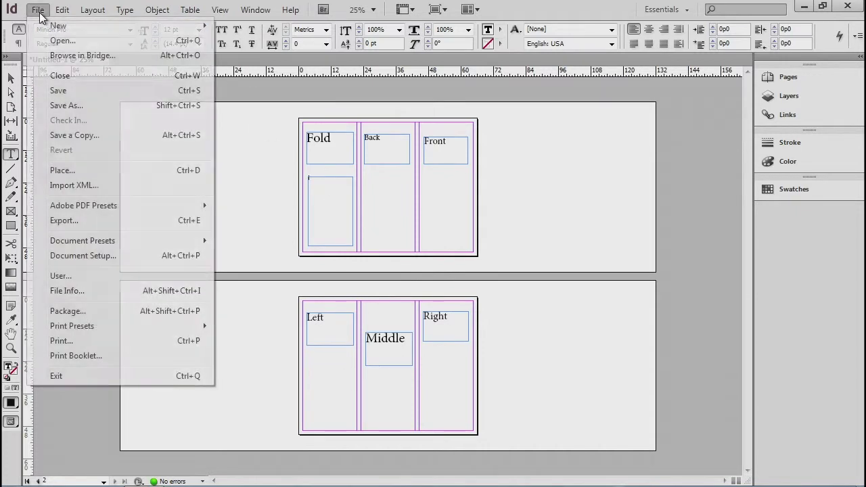
click(66, 105)
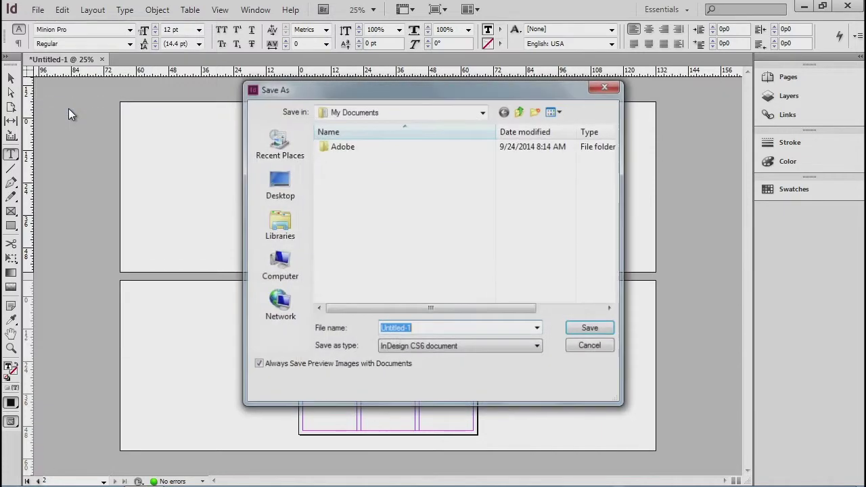
click(281, 274)
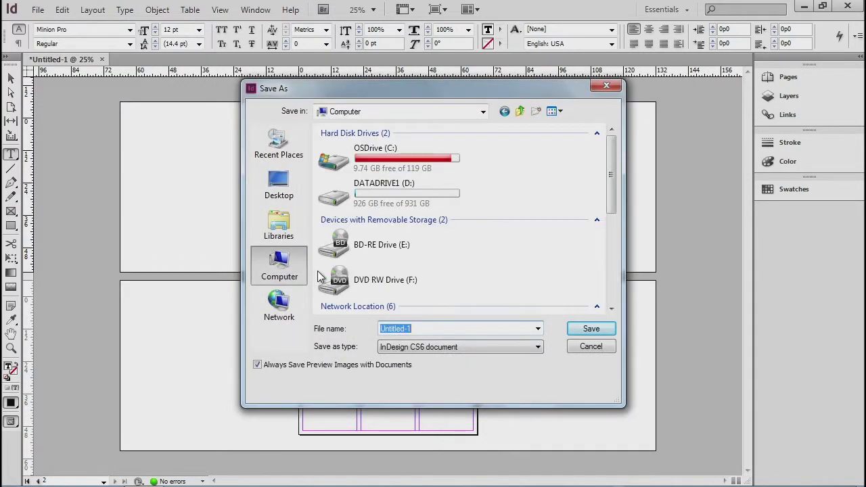
drag(614, 155, 612, 201)
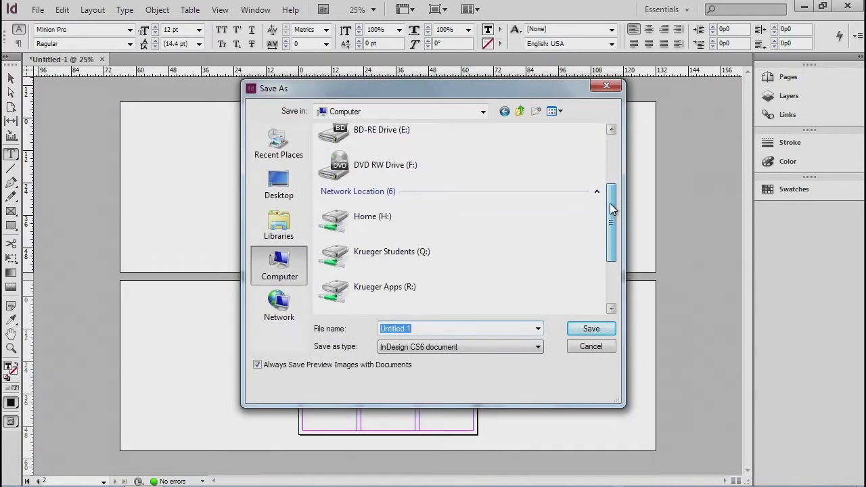
double_click(384, 215)
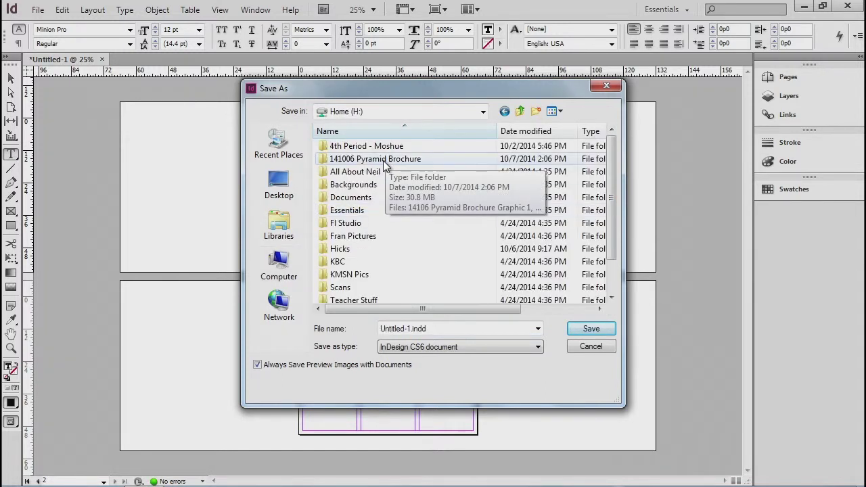
double_click(382, 162)
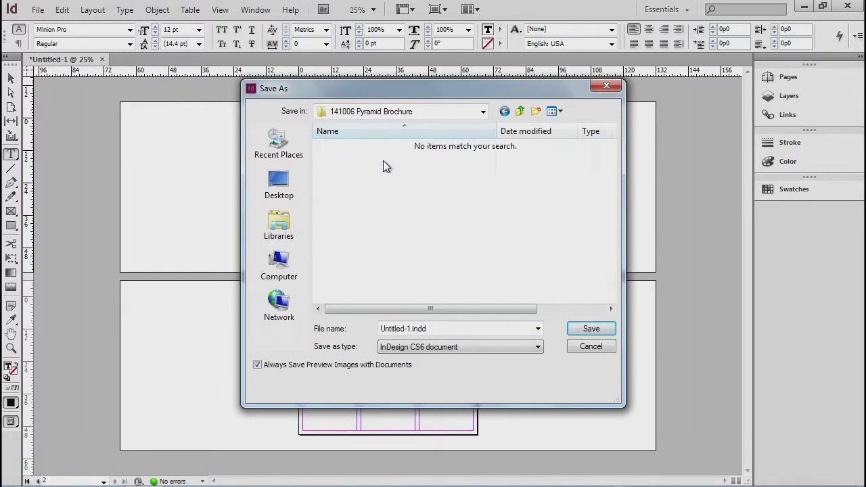
click(437, 328)
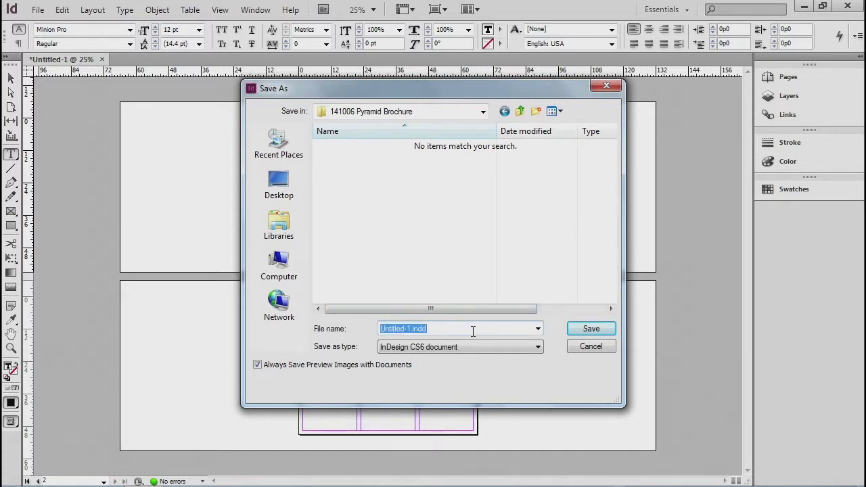
text(141)
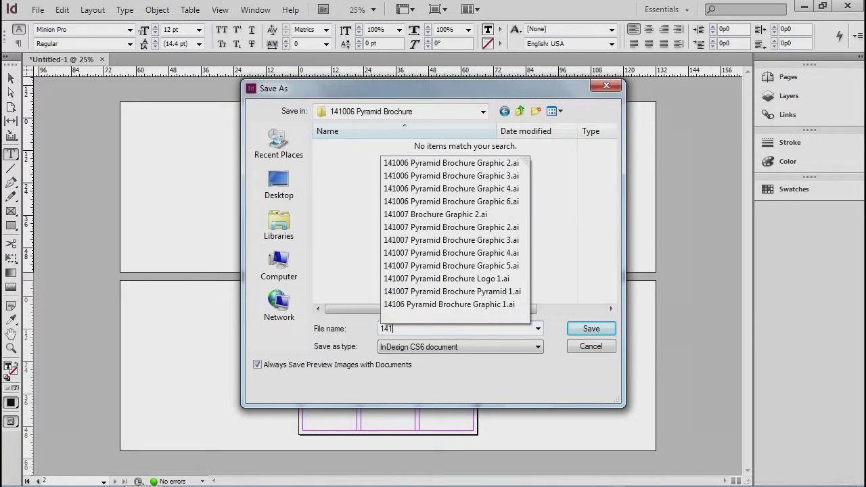
text(007)
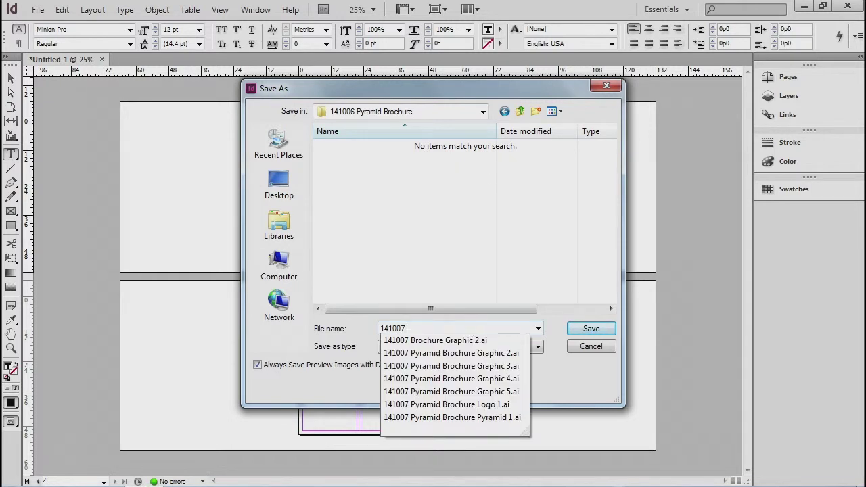
text( Pyramid Brochure)
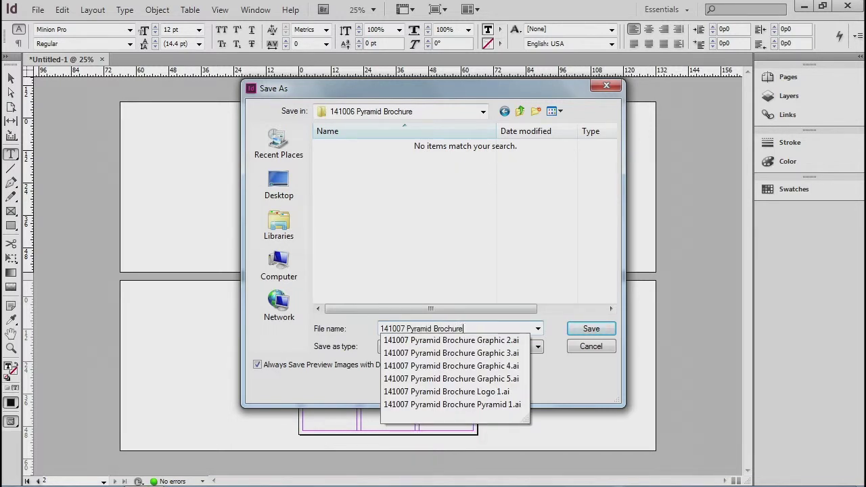
key(Return)
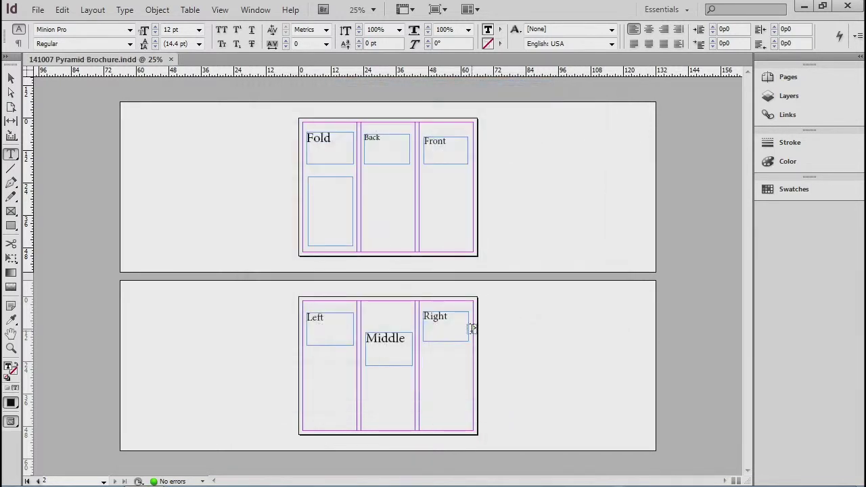